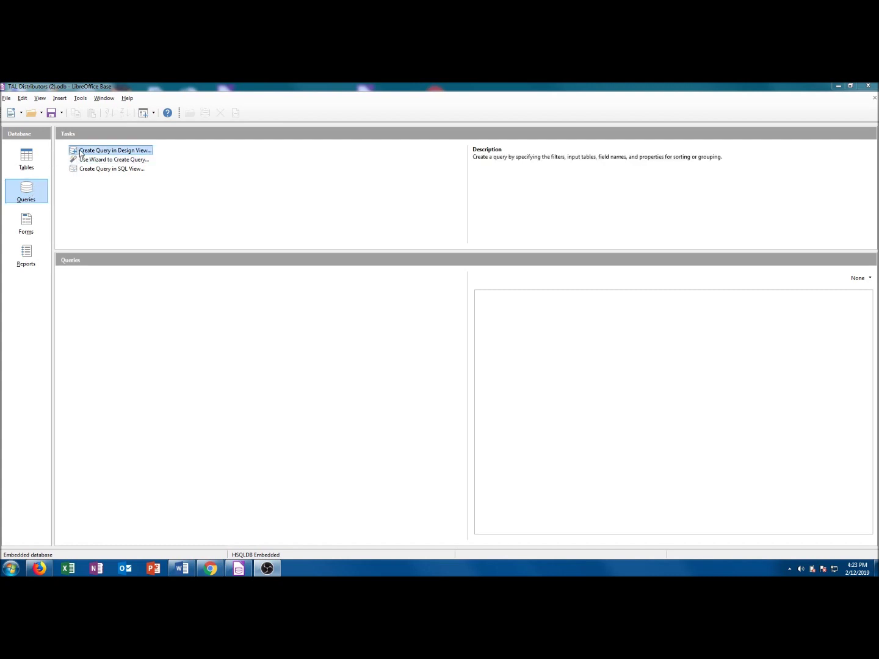
Create a query in Design View, add the Customer table, and enlarge its field list to show every field.
click(80, 150)
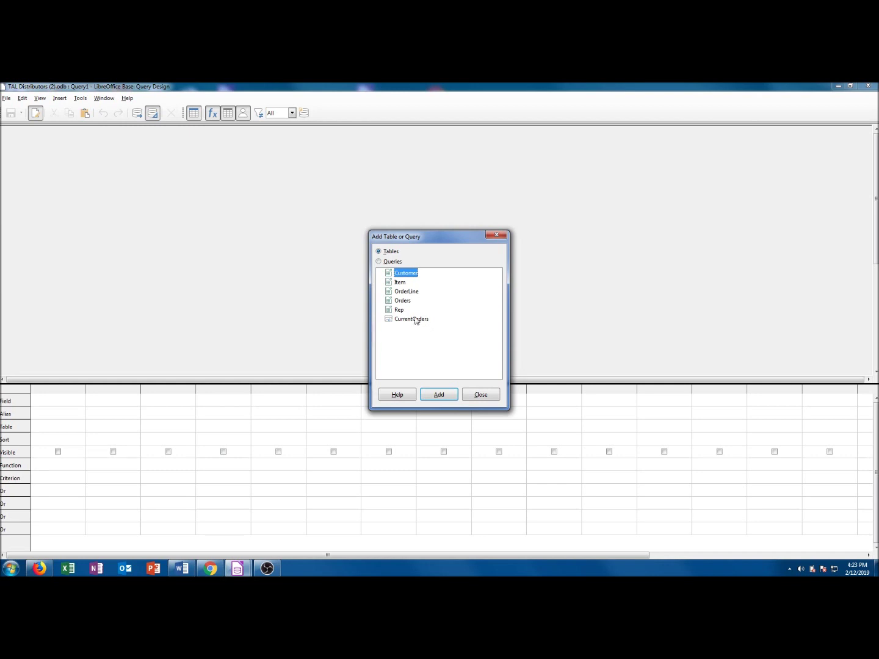
double_click(406, 274)
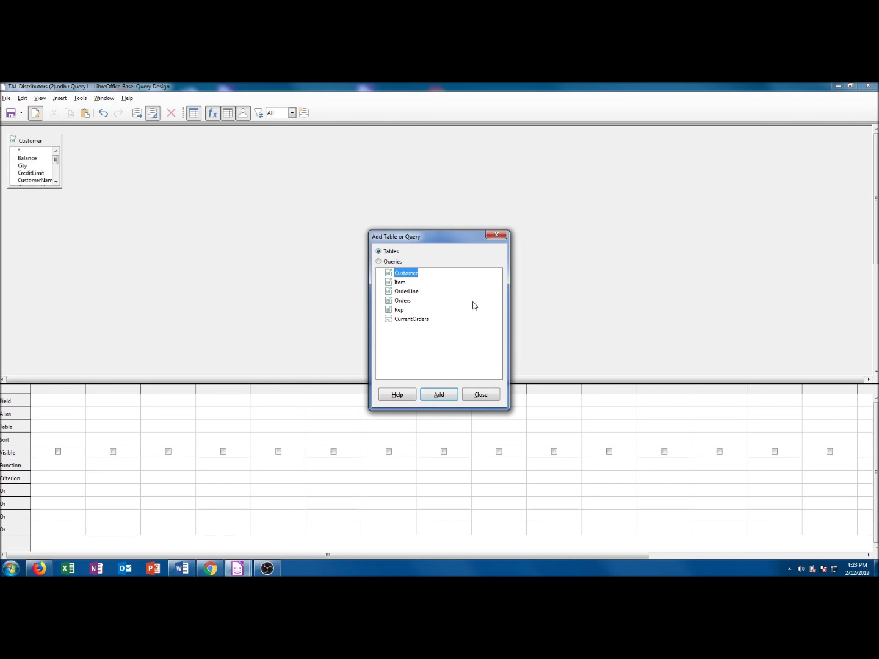
click(35, 190)
drag(35, 189, 33, 244)
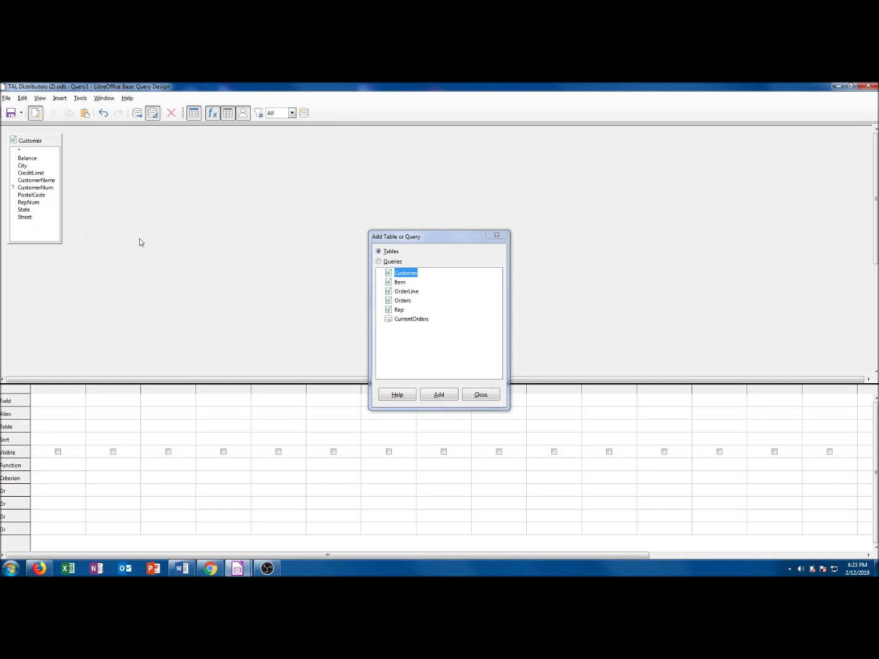
click(487, 401)
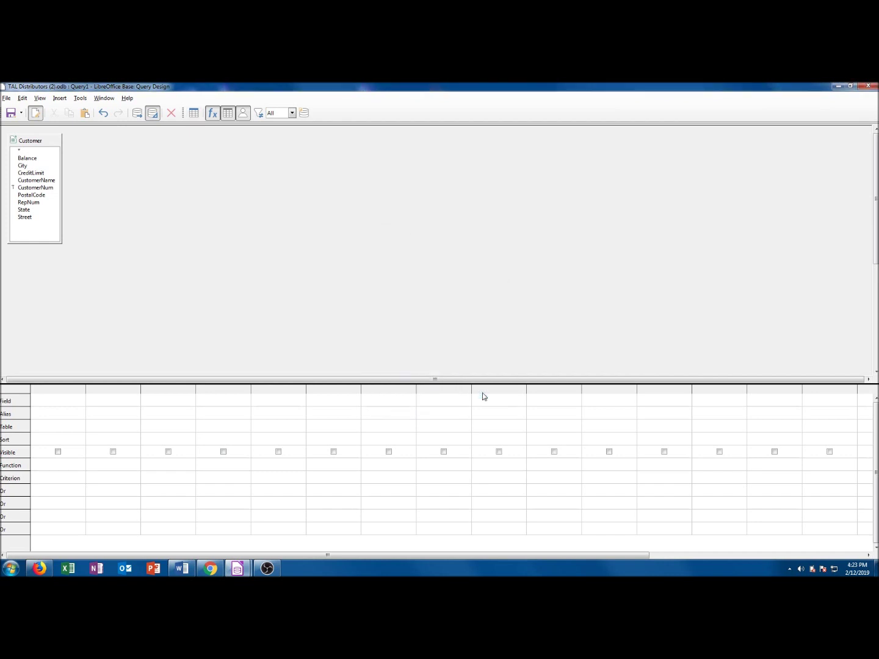
Add the CustomerNum, CustomerName, CreditLimit and Balance fields to the query and run it.
double_click(40, 189)
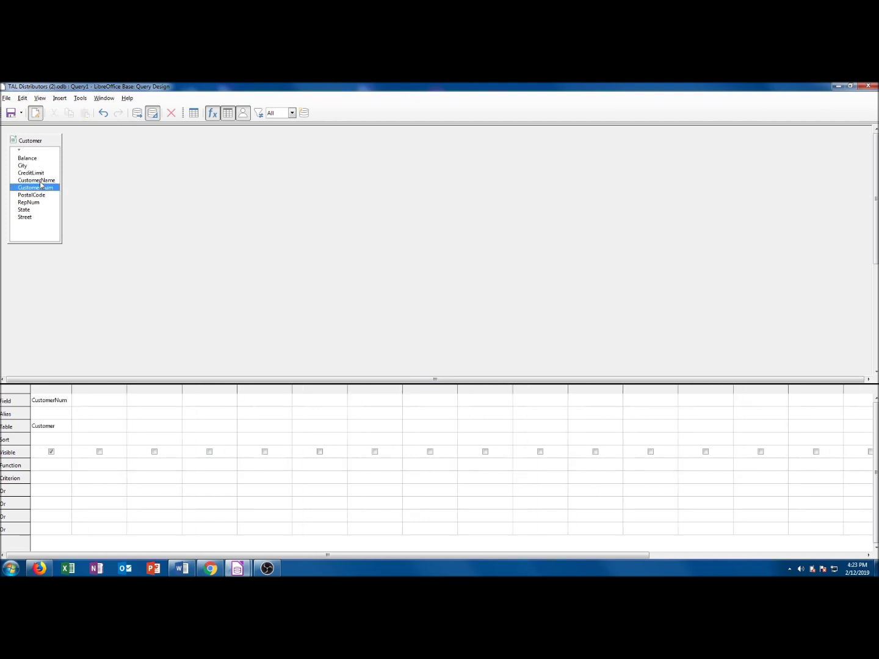
double_click(40, 180)
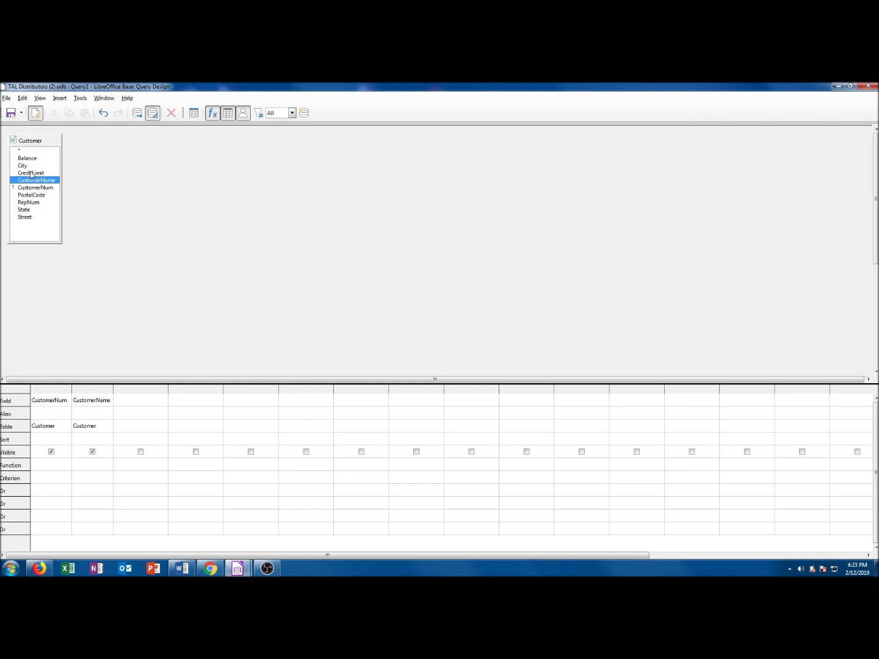
click(31, 173)
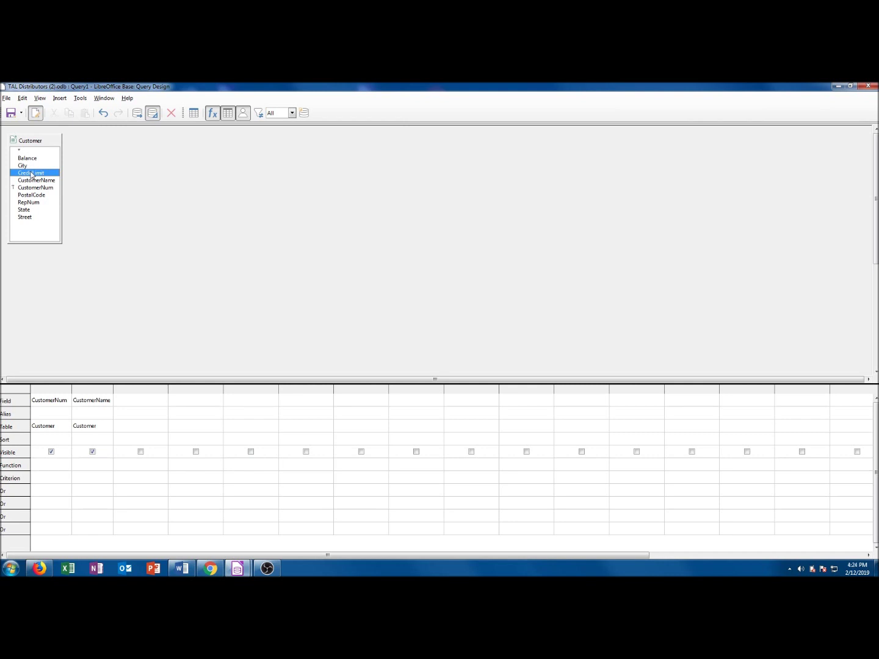
double_click(31, 173)
click(27, 160)
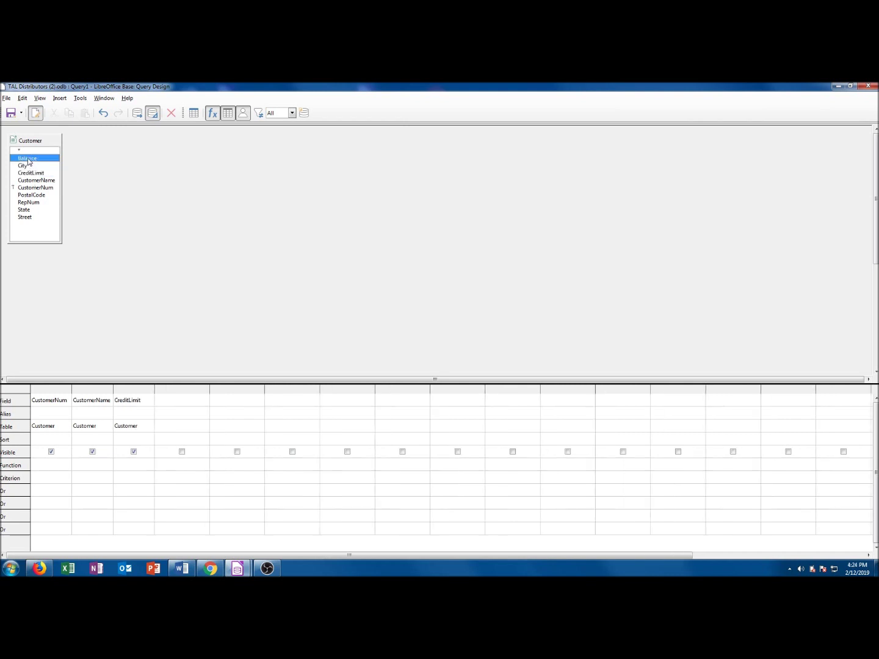
double_click(28, 160)
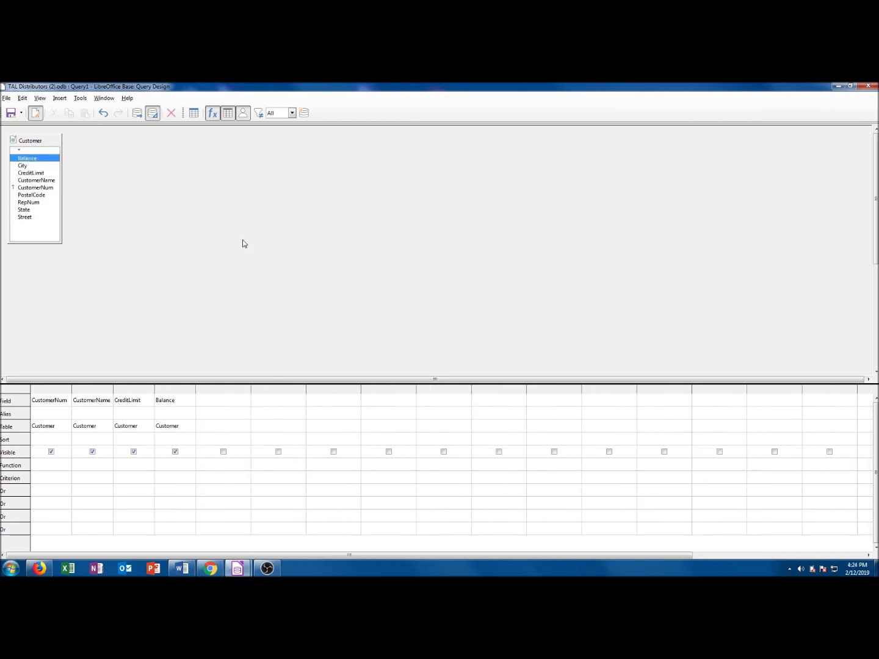
click(137, 114)
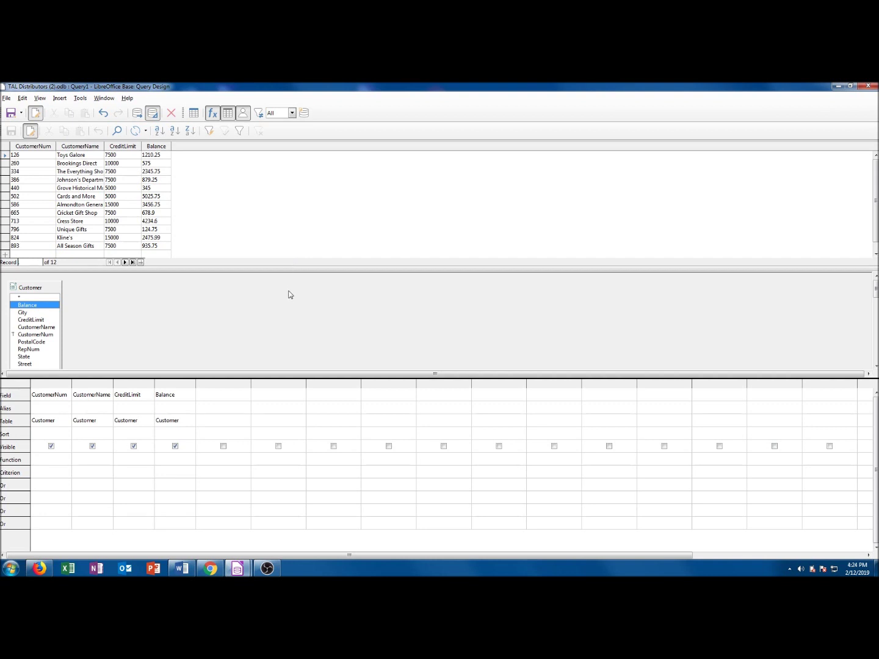
Add a calculated field in the first empty query column that subtracts Balance from CreditLimit.
click(212, 399)
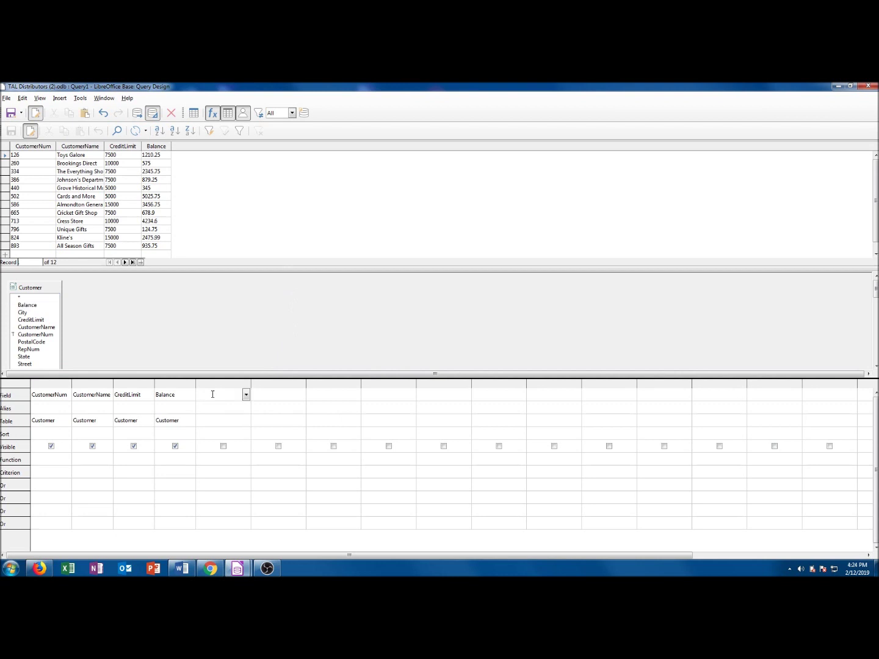
text(CreditLimit -)
text(Balance)
Give the calculated field the alias "Available Credit for Purchases" and run the query.
click(210, 409)
text(Avail)
key(BackSpace)
key(BackSpace)
text(u)
key(BackSpace)
text(ilable Ba)
key(BackSpace)
key(BackSpace)
text(urchases)
click(138, 115)
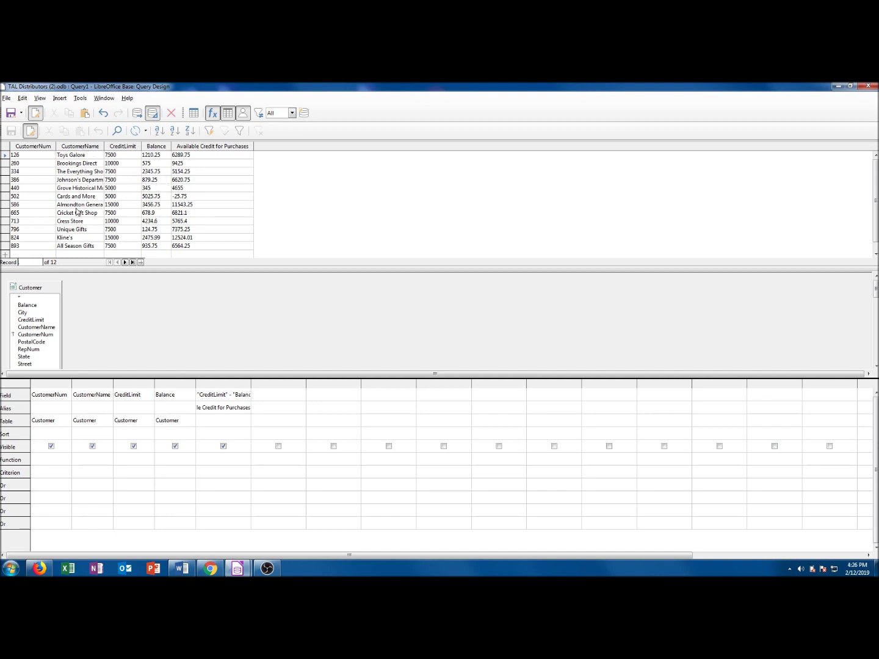
Sort the query by CustomerName in ascending order and rerun it.
click(91, 433)
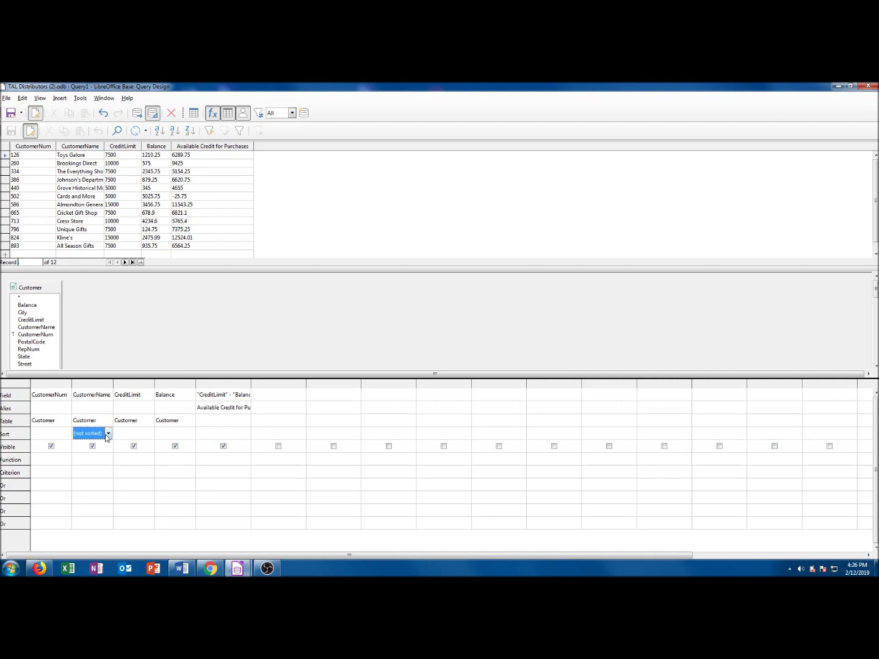
click(108, 434)
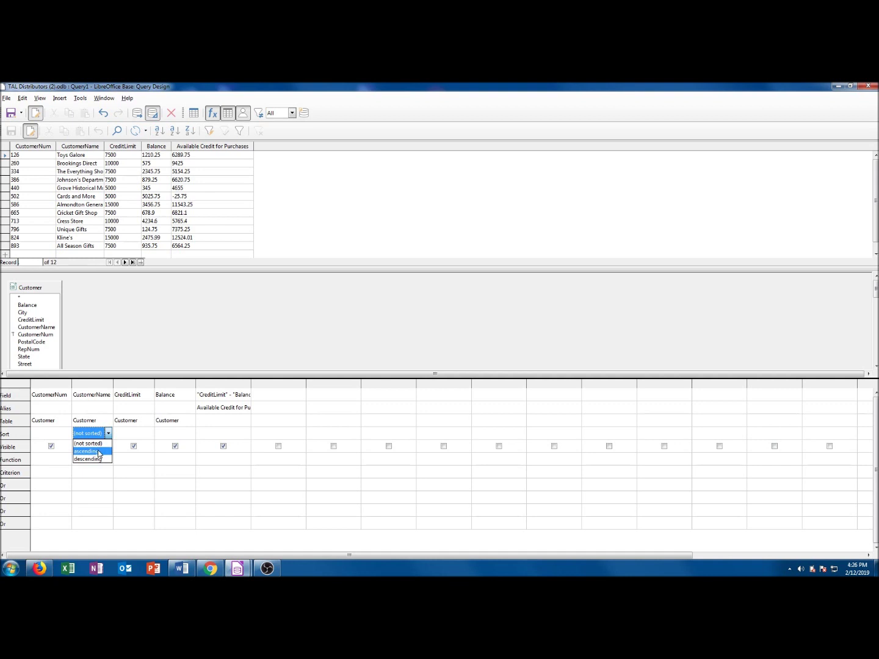
click(98, 452)
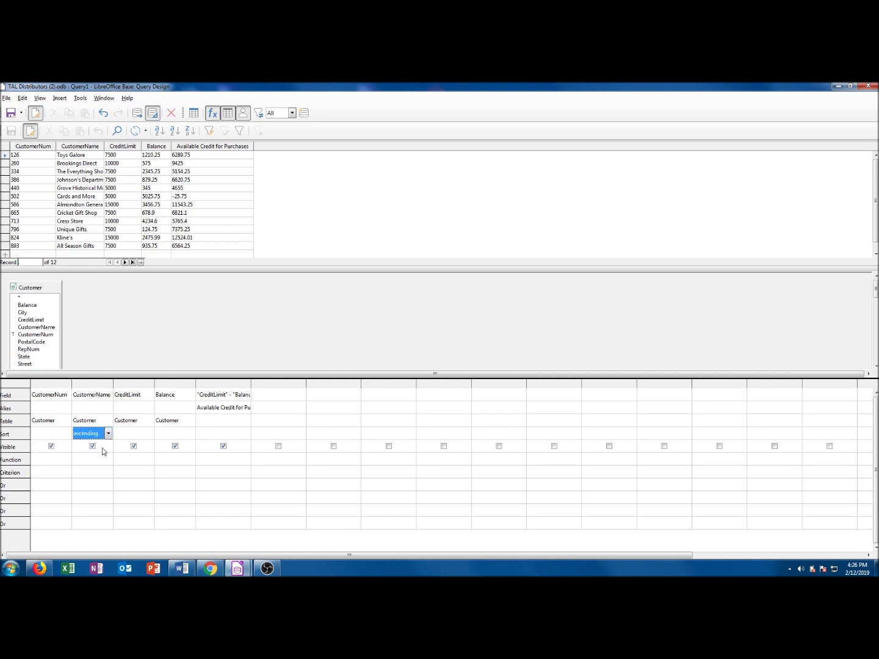
click(136, 114)
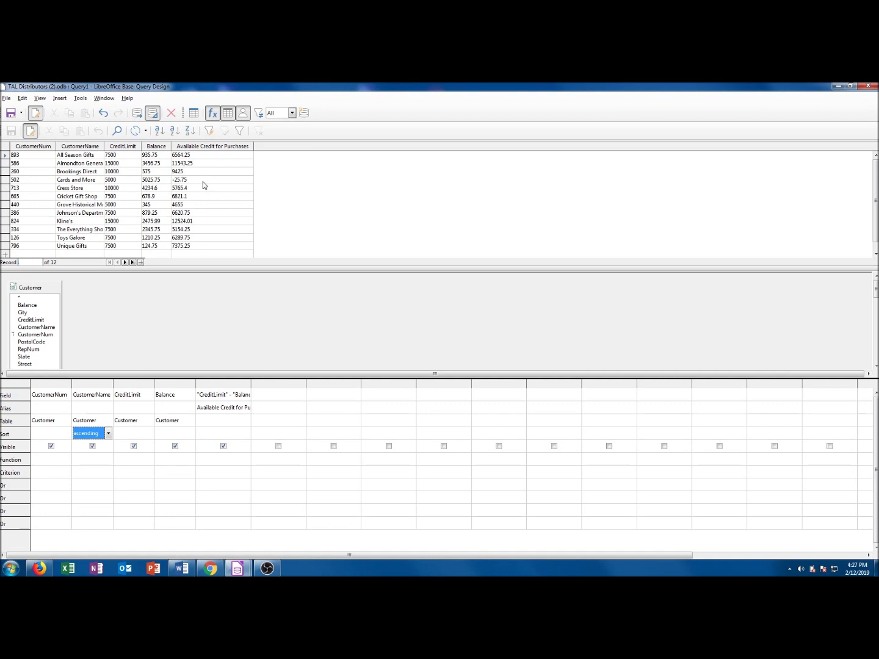
key(F5)
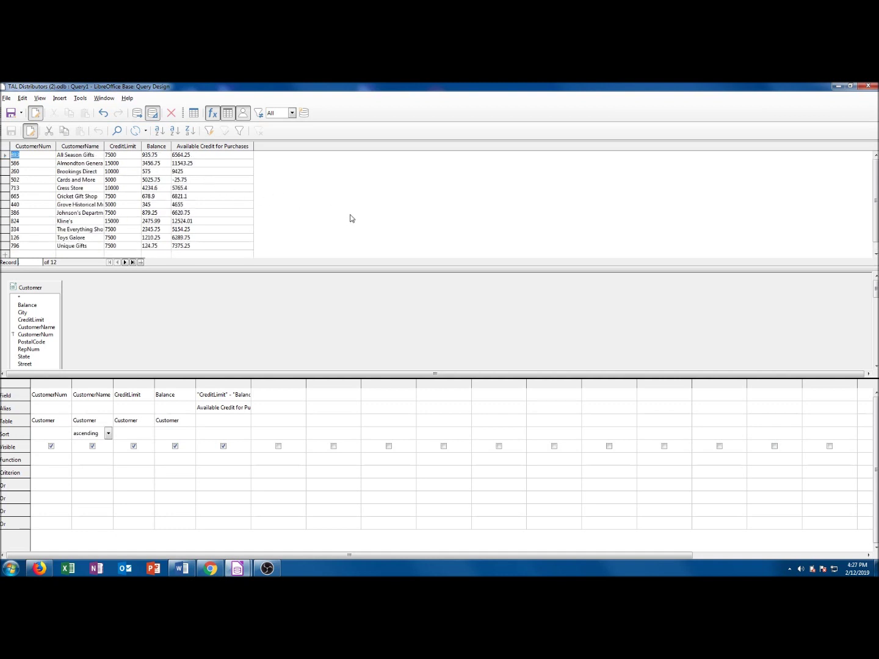
Set the criterion "< 500" on the Available Credit for Purchases field and run the query.
click(216, 461)
click(213, 473)
text(50)
key(BackSpace)
key(BackSpace)
key(BackSpace)
text(< 500)
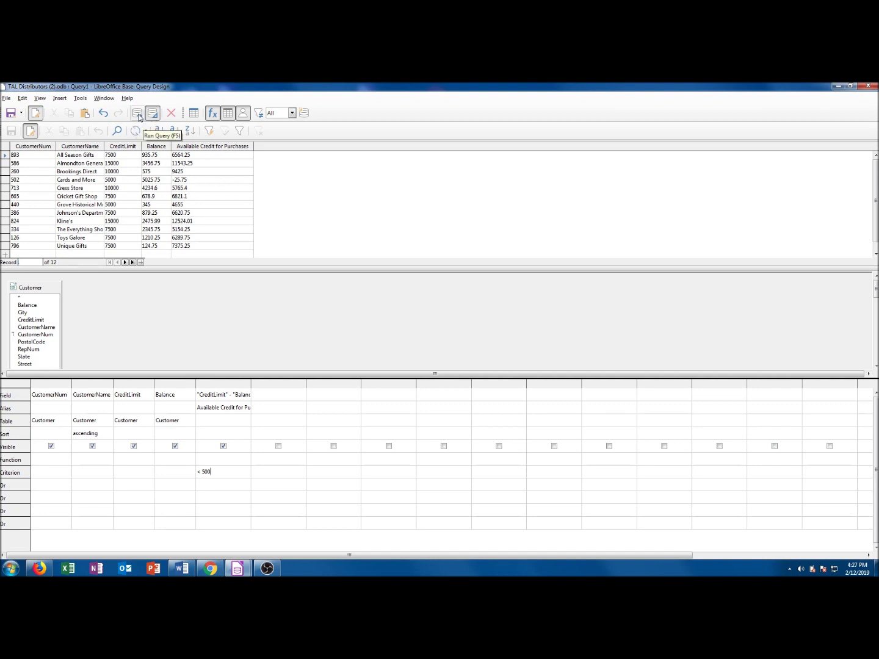
click(138, 113)
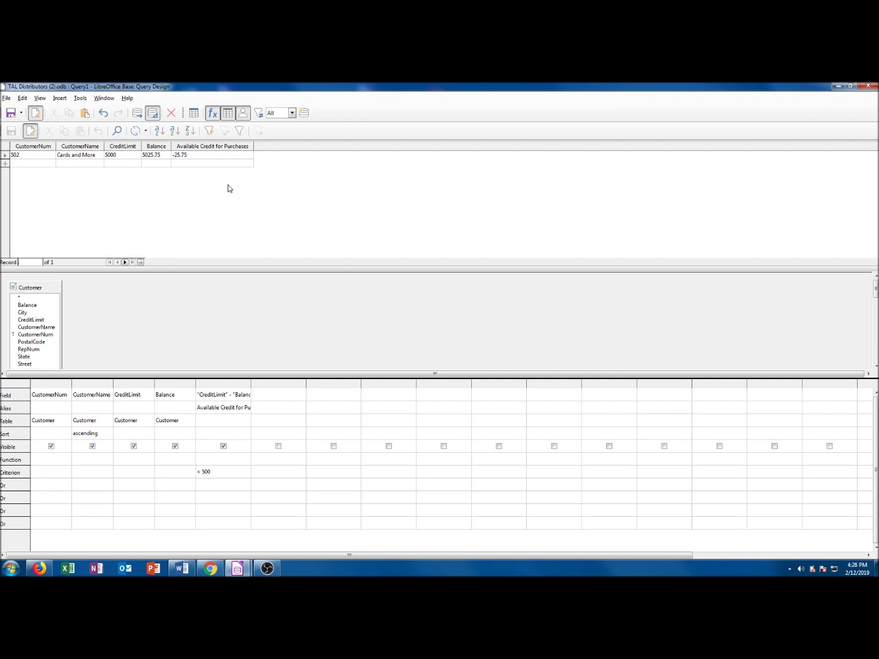
Delete the criterion from the calculated field and rerun the query.
drag(219, 472, 195, 472)
key(Delete)
click(136, 114)
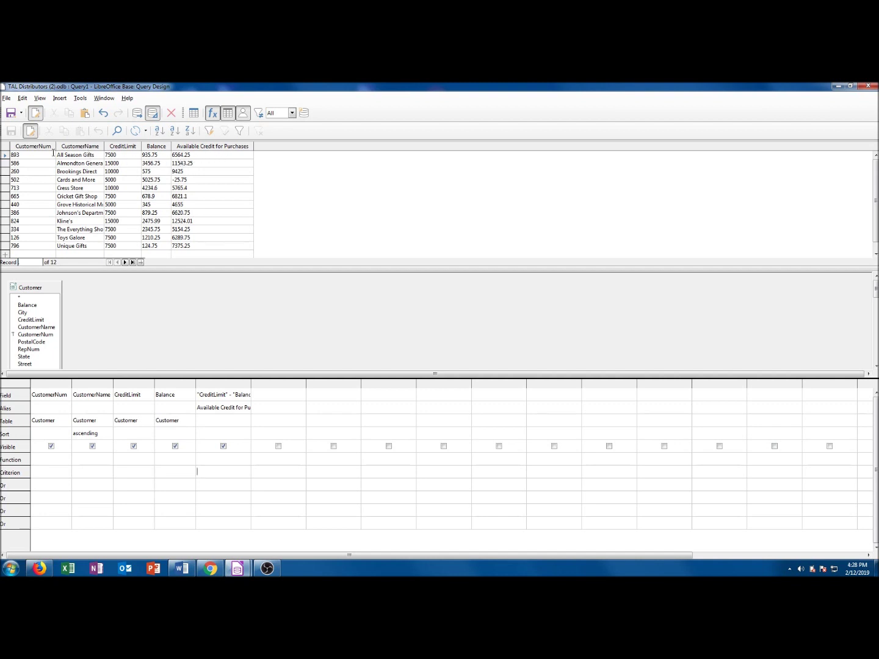
Make the CreditLimit field not visible in the query output and rerun the query.
click(176, 446)
click(135, 447)
click(137, 118)
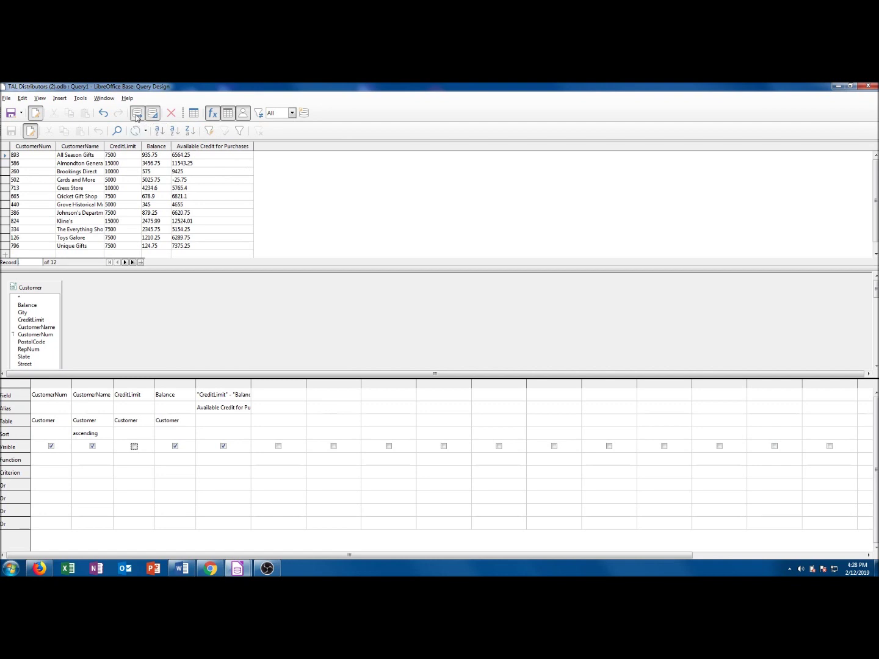